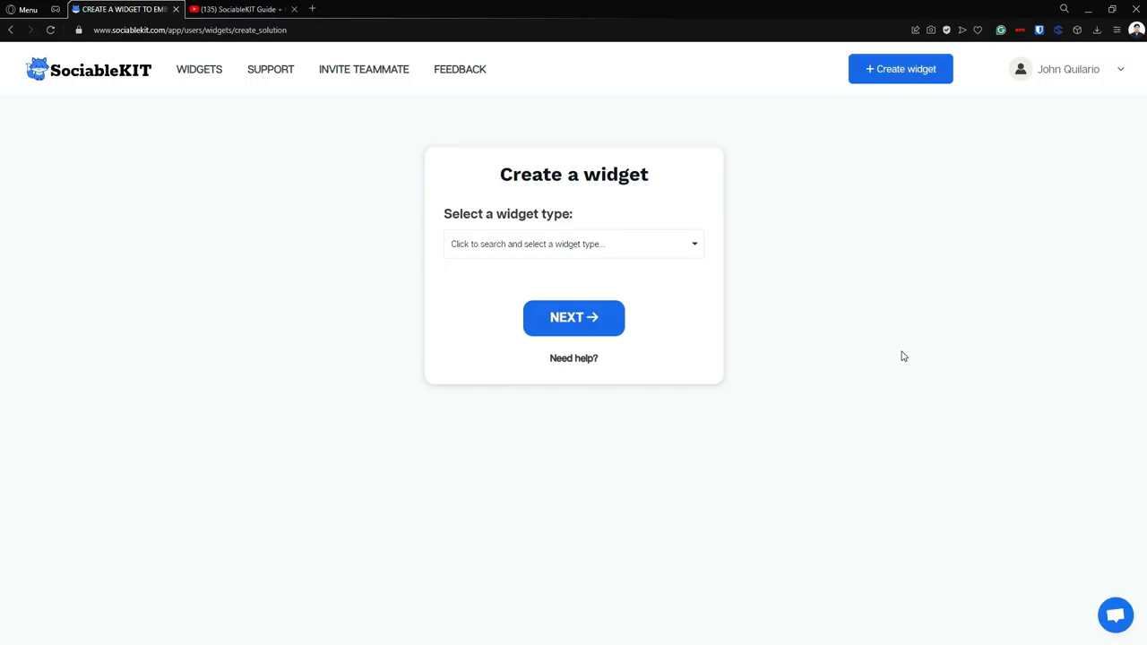
Step: Choose YouTube Playlist (Single Playlist) as the new widget's type
{"action": "left_click", "coordinate": [694, 246]}
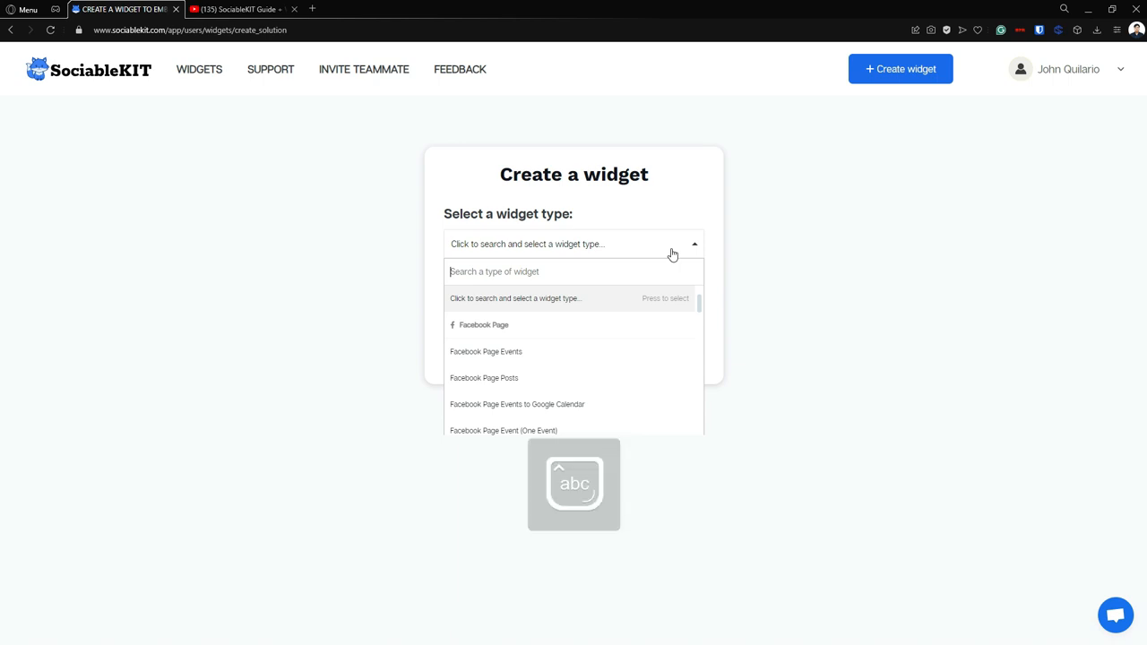
{"action": "type", "text": "yOU"}
{"action": "left_click", "coordinate": [632, 324]}
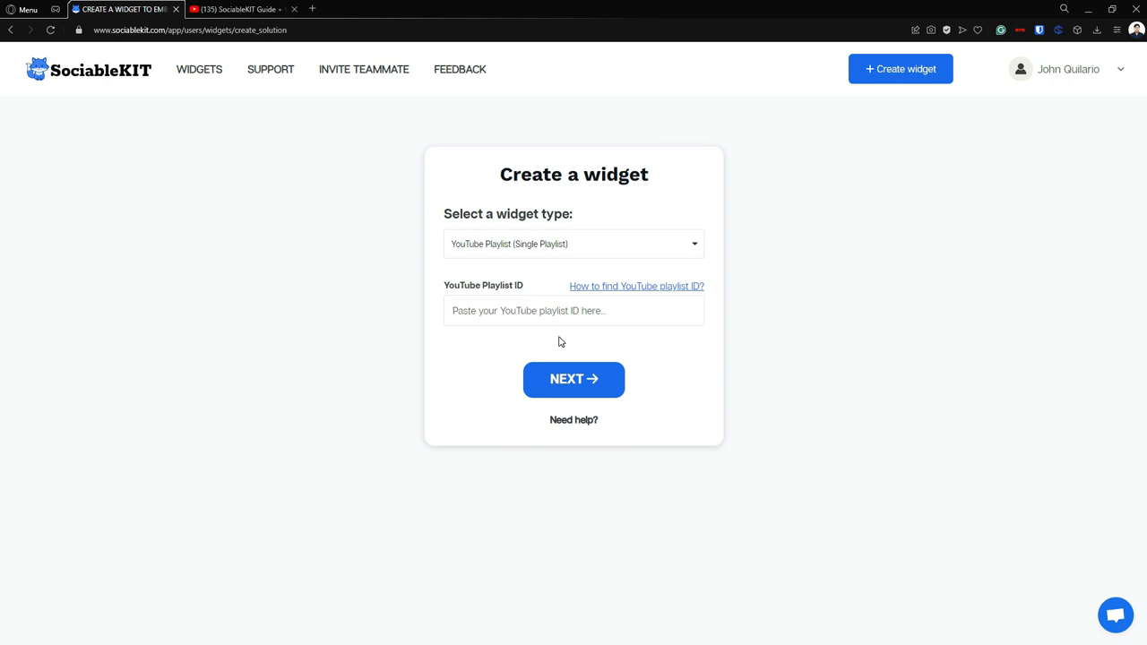
Step: Copy the tutorials playlist's ID from the YouTube address bar
{"action": "left_click", "coordinate": [242, 9]}
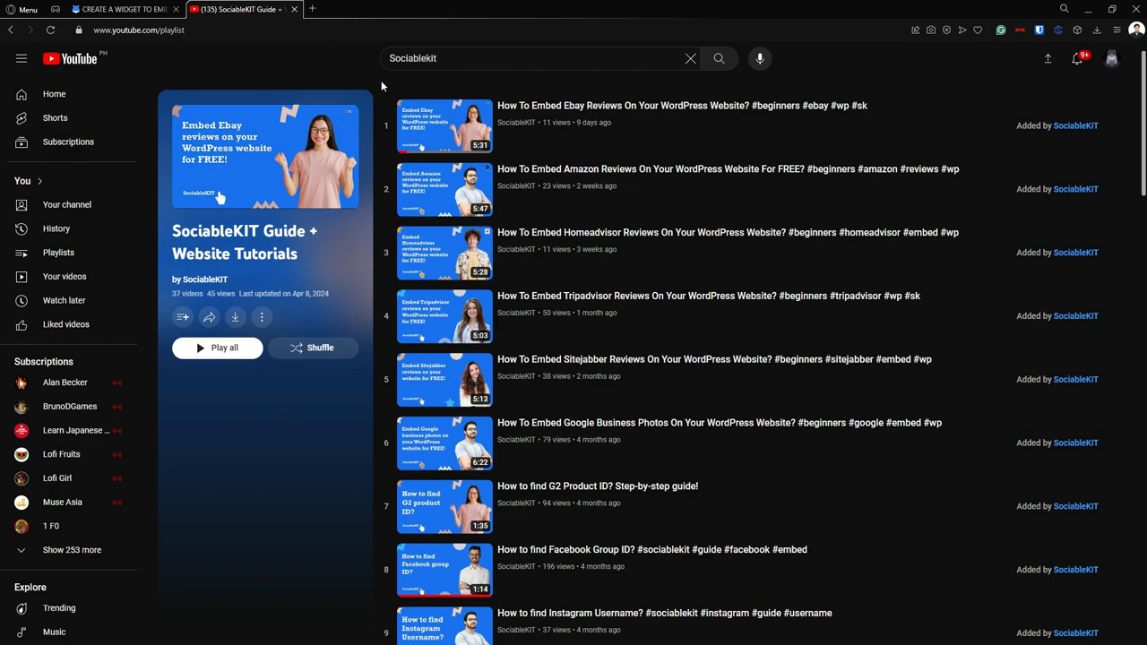
{"action": "left_click", "coordinate": [379, 31]}
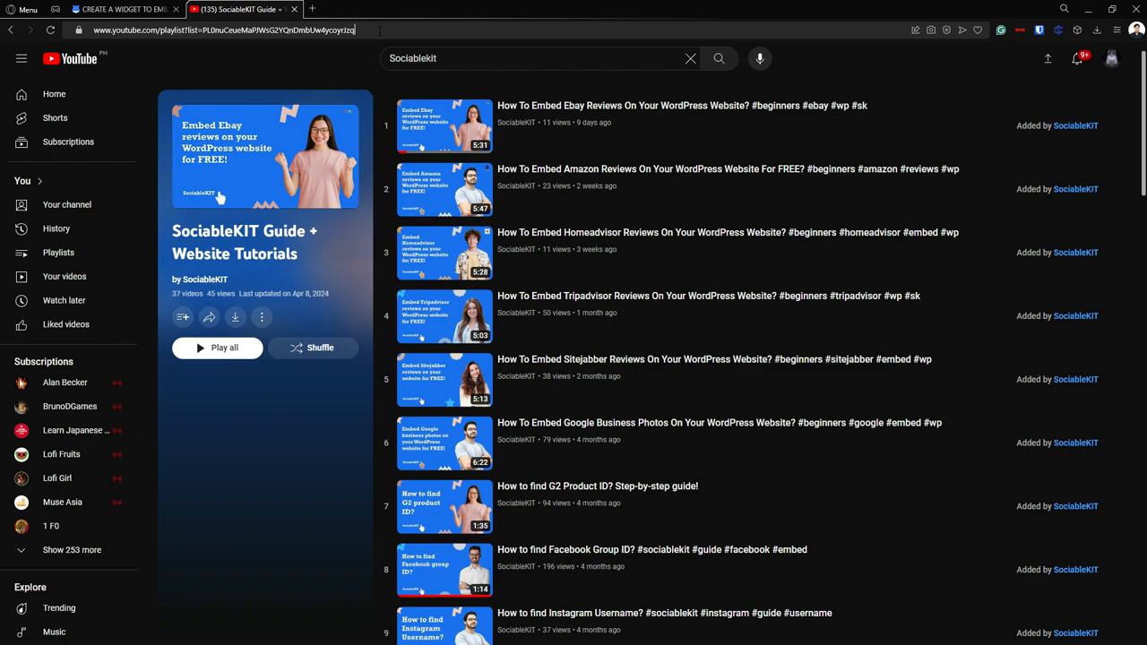
{"action": "left_click_drag", "start_coordinate": [356, 31], "coordinate": [203, 30]}
{"action": "right_click", "coordinate": [222, 31]}
{"action": "left_click", "coordinate": [246, 75]}
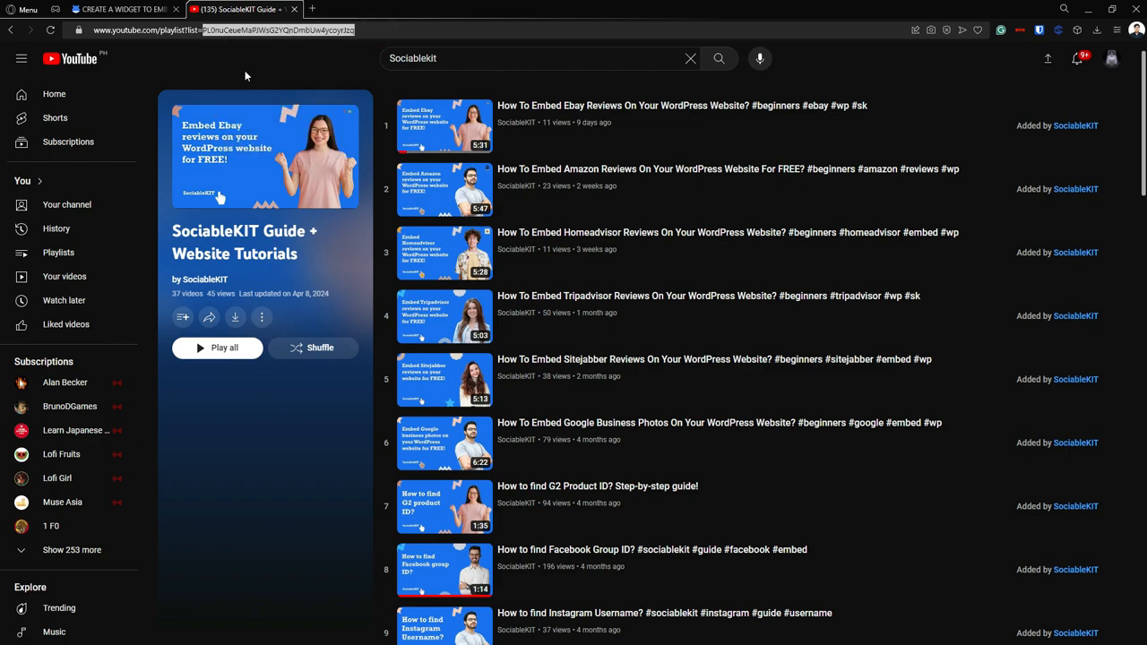
{"action": "left_click", "coordinate": [389, 30]}
{"action": "key", "text": "ctrl+a"}
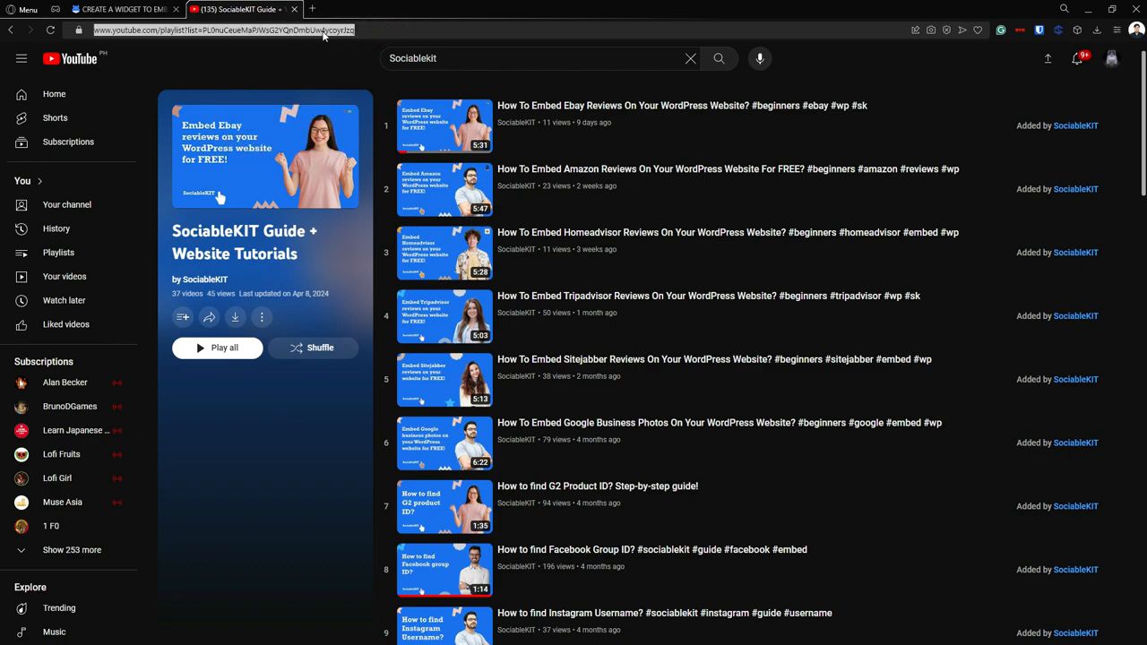
{"action": "right_click", "coordinate": [325, 36]}
{"action": "left_click", "coordinate": [339, 83]}
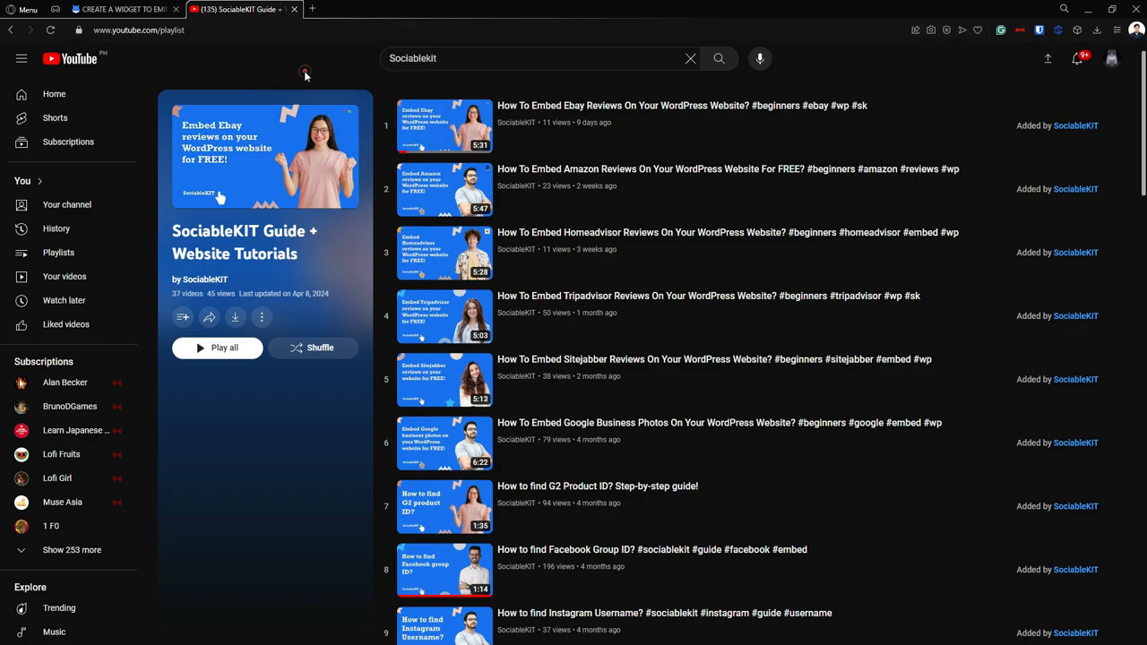
Step: Paste the playlist ID into the YouTube Playlist ID field and submit with NEXT
{"action": "left_click", "coordinate": [134, 10]}
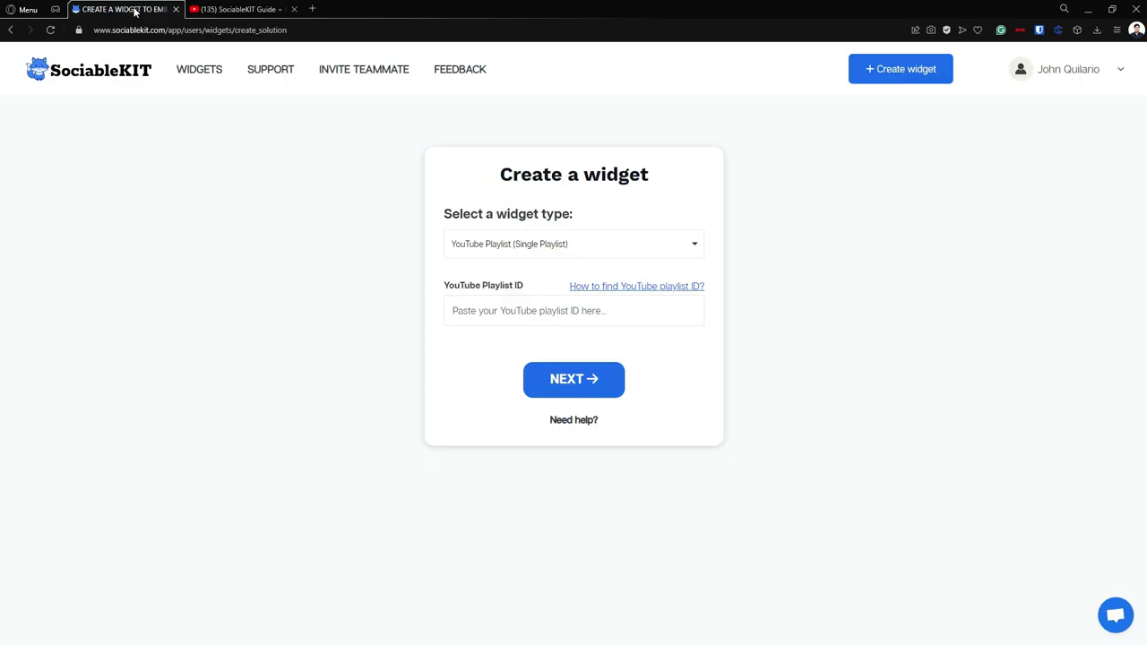
{"action": "right_click", "coordinate": [484, 309]}
{"action": "left_click", "coordinate": [508, 388]}
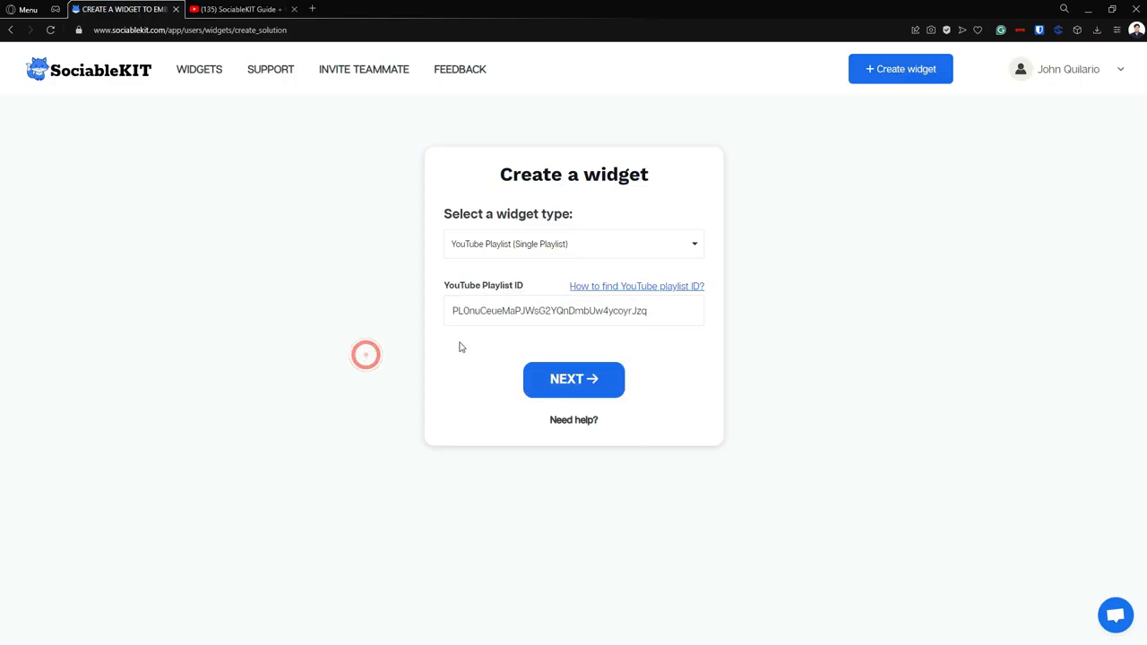
{"action": "left_click", "coordinate": [607, 381]}
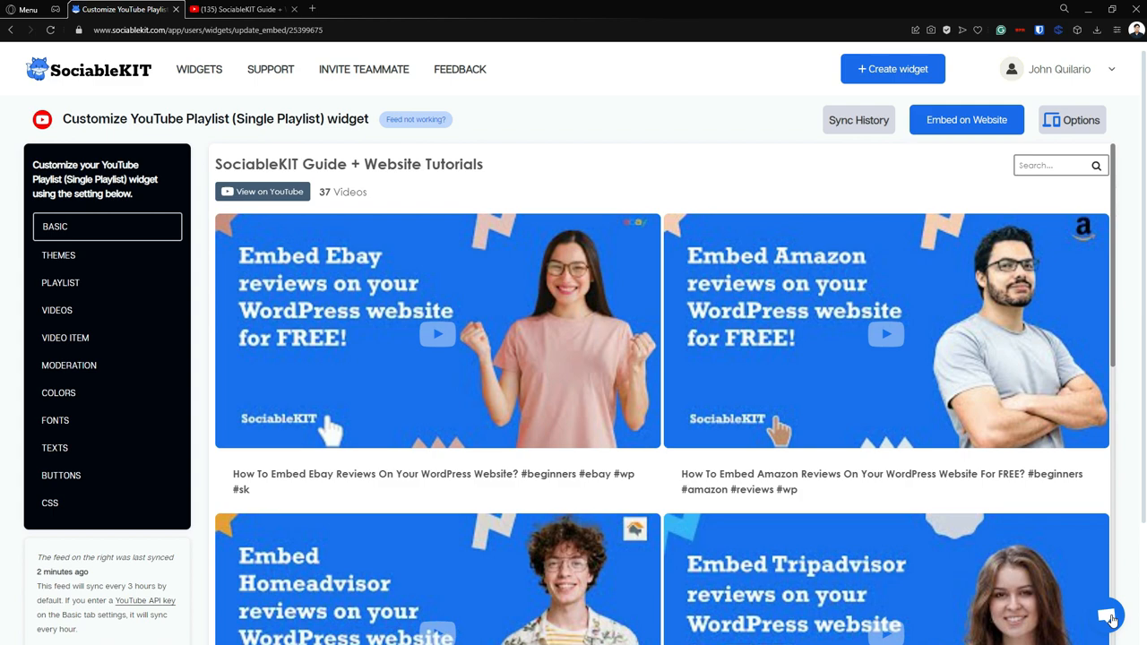
Step: Show the support chat and the widget's Basic settings with name, domain and playlist ID
{"action": "left_click", "coordinate": [1111, 617]}
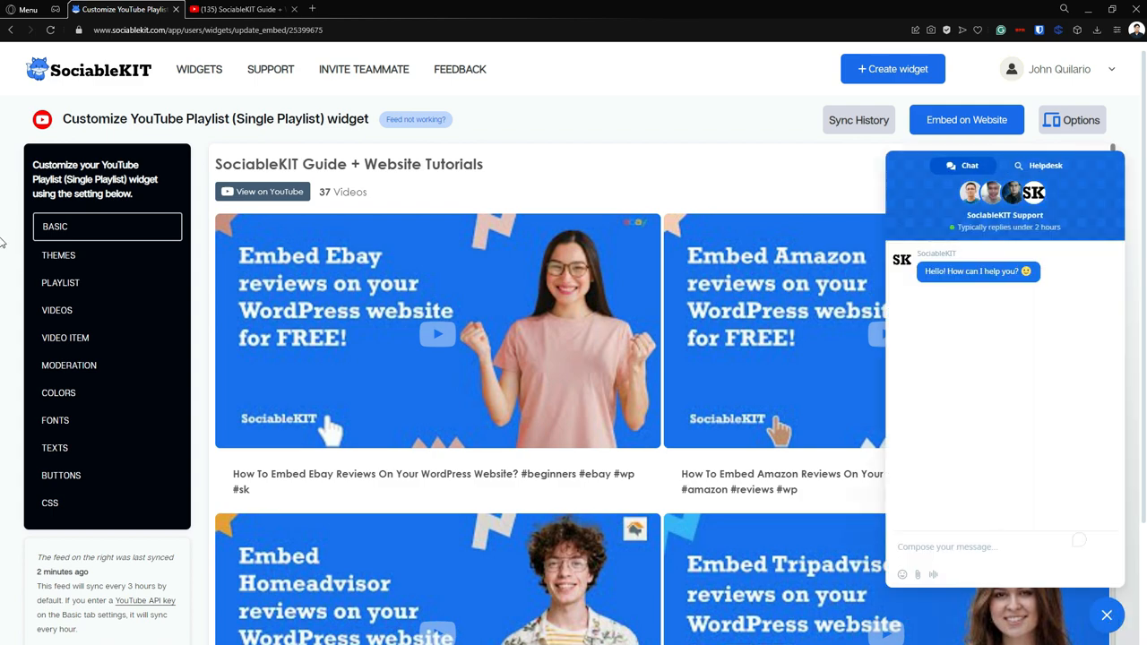
{"action": "left_click", "coordinate": [123, 229]}
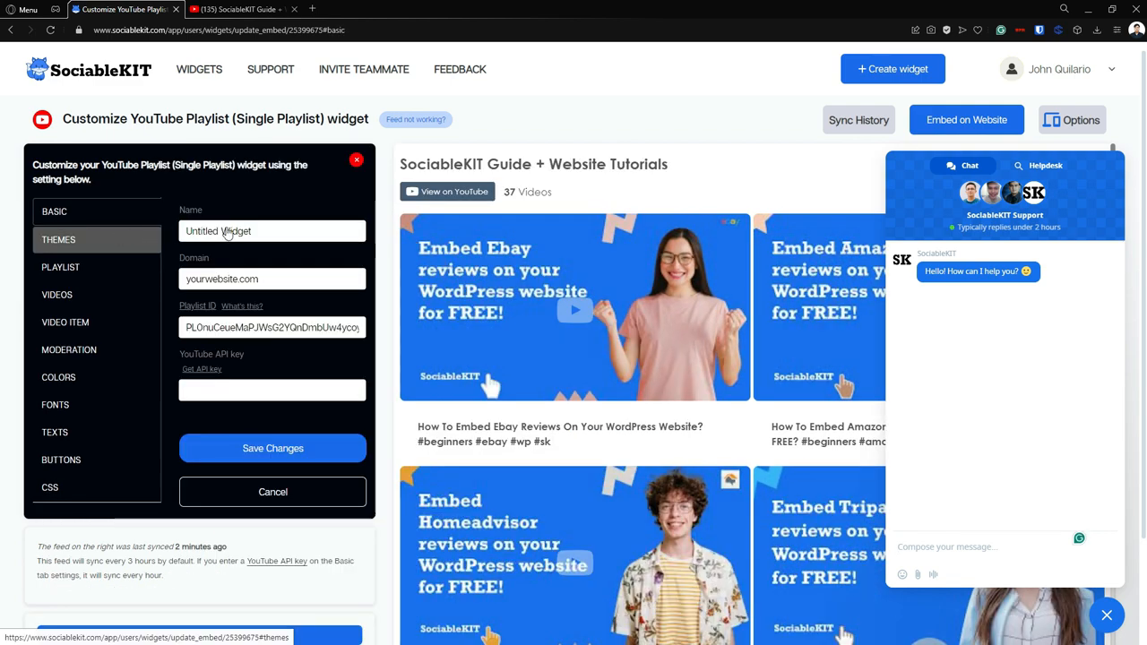